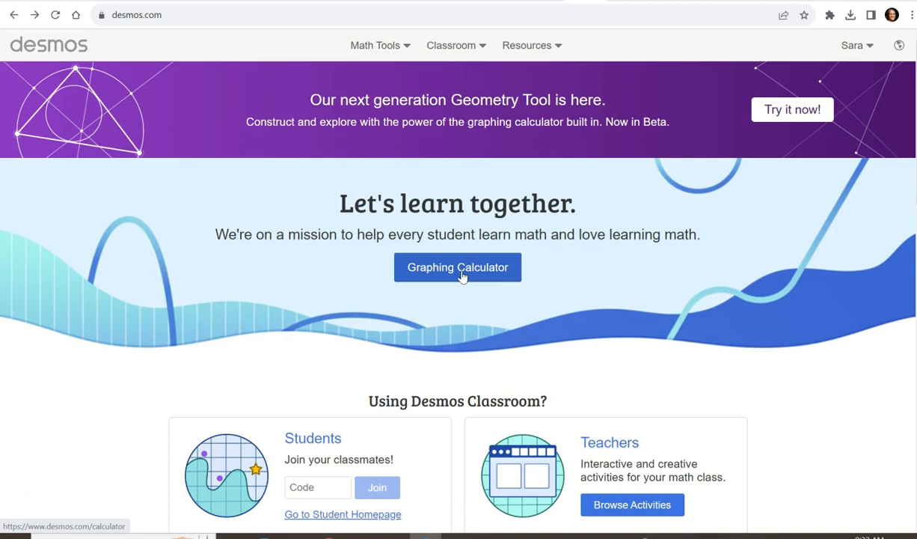
Open the graphing calculator and graph cos(x) as the first expression.
click(390, 49)
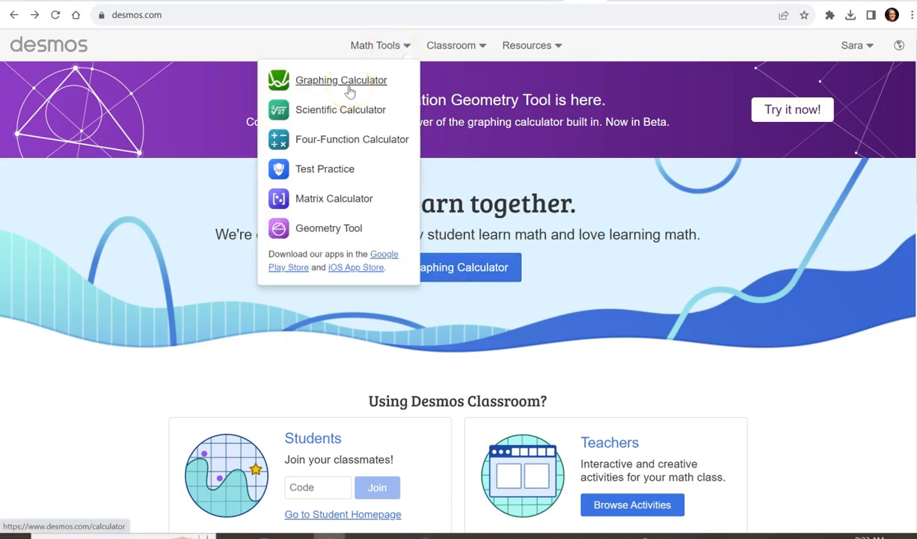
click(514, 272)
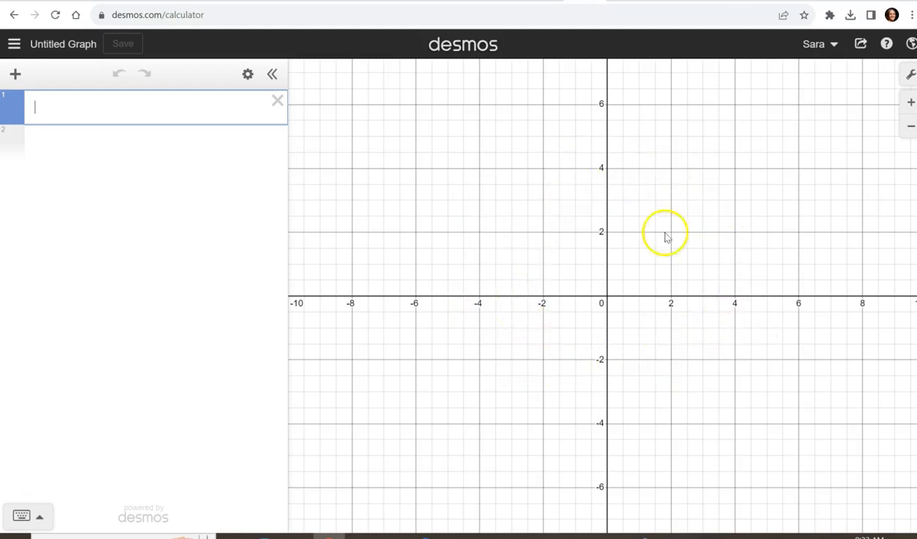
click(146, 110)
text(cos)
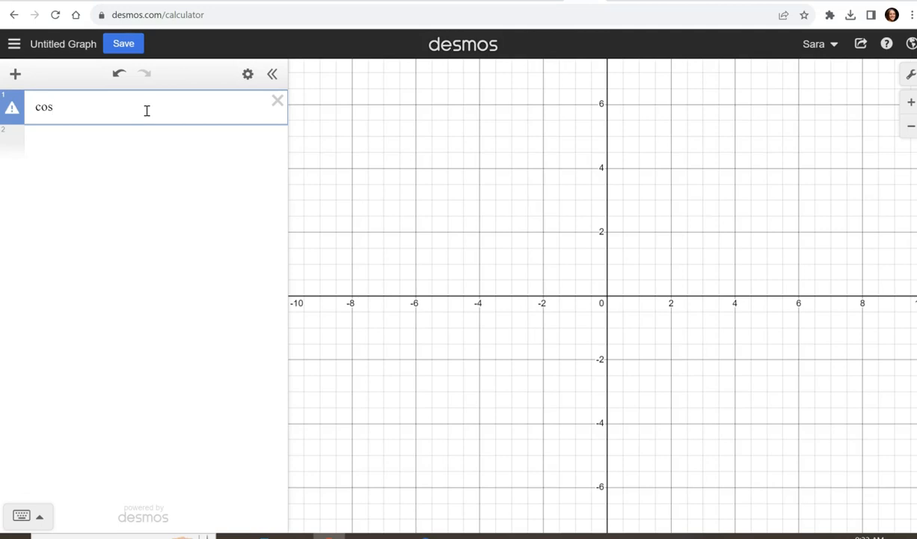
text((x)
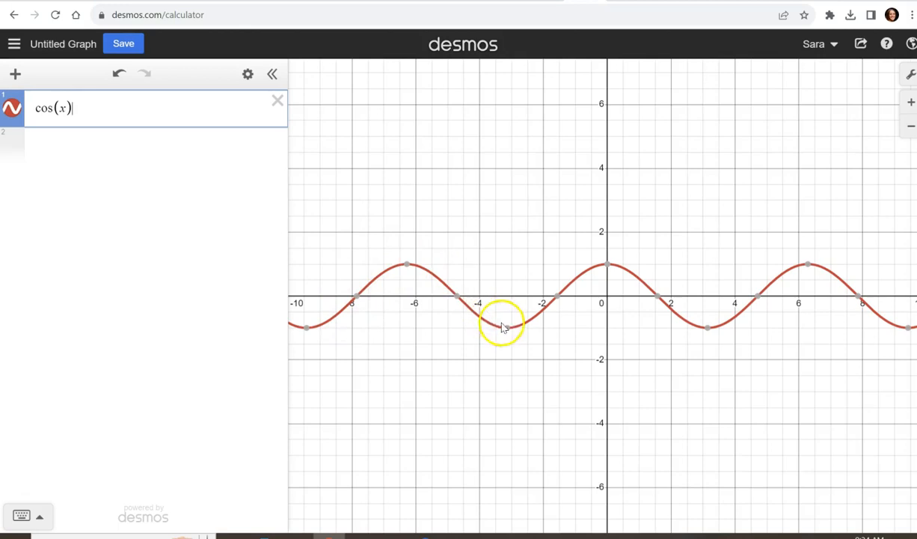
Read the coordinates of the cosine curve's peaks, troughs and x-intercepts on the graph.
mouse_move(811, 266)
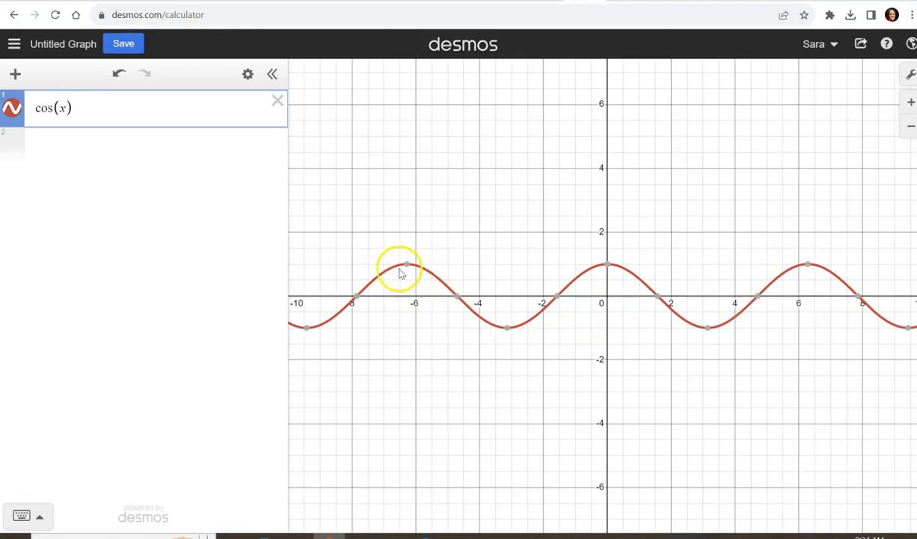
mouse_move(457, 301)
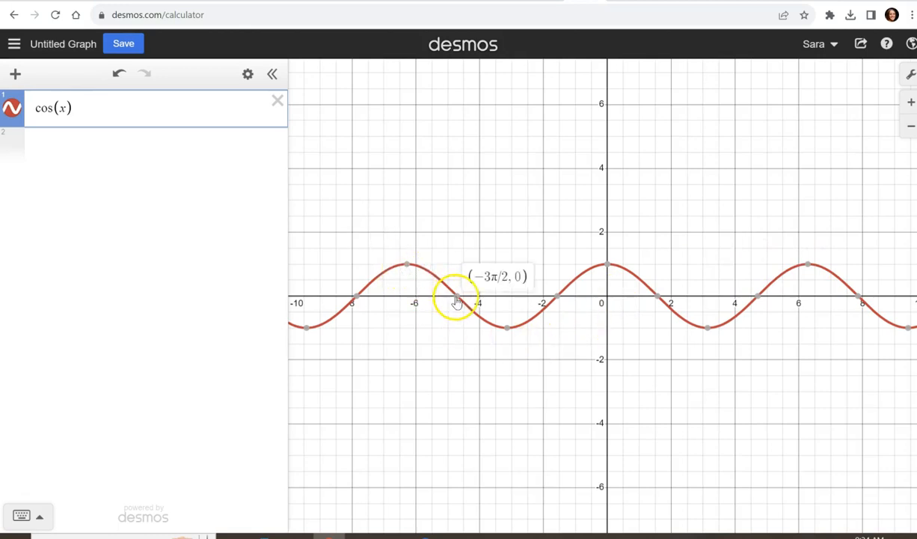
mouse_move(508, 336)
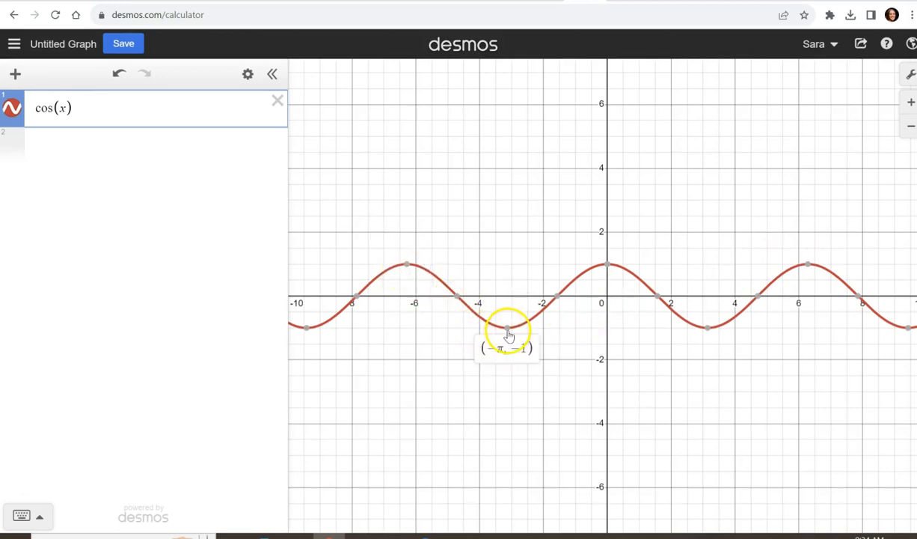
mouse_move(559, 305)
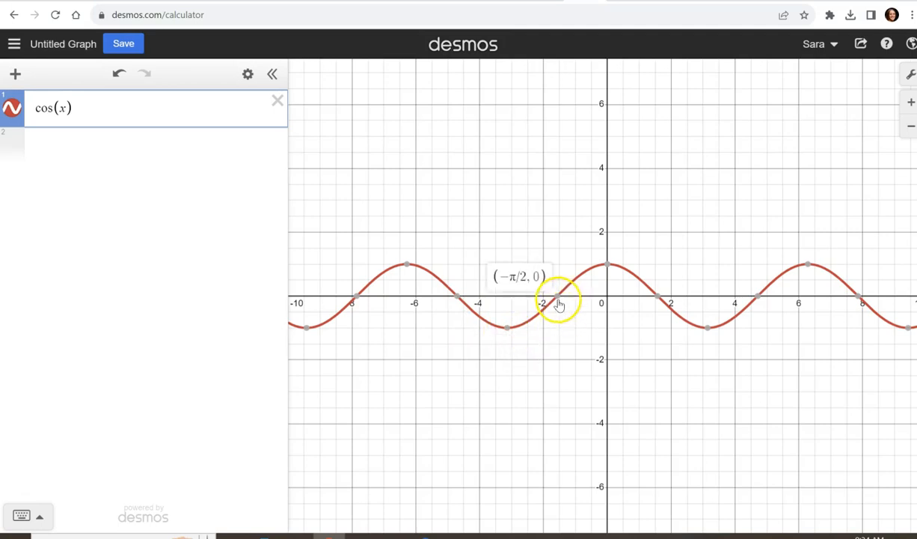
mouse_move(609, 268)
mouse_move(662, 303)
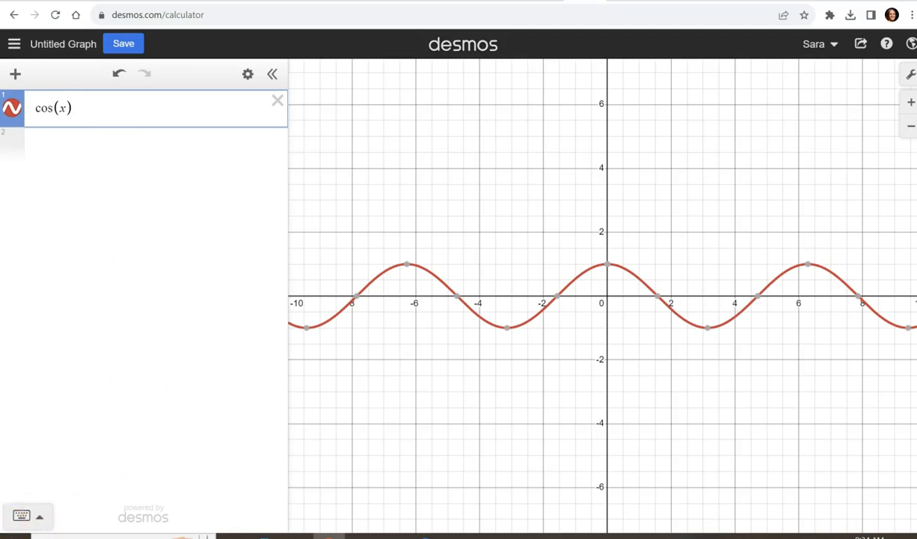
Browse the on-screen keypad's function list from the trig functions down to the calculus functions, and hide the keypad.
click(22, 516)
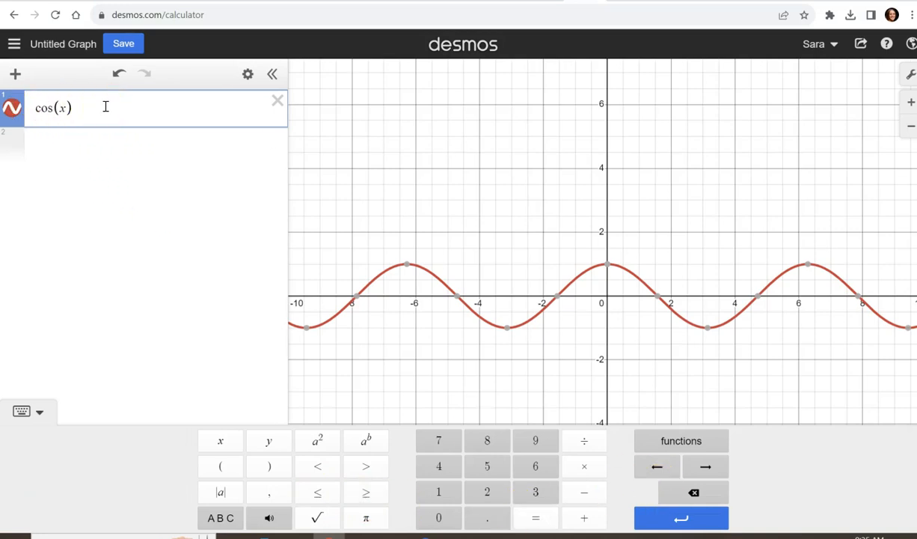
click(688, 442)
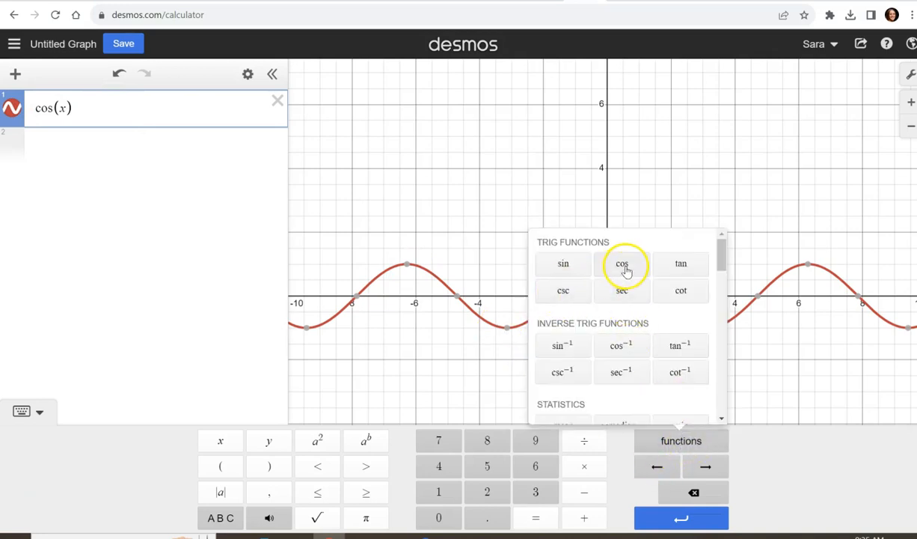
drag(724, 262, 728, 358)
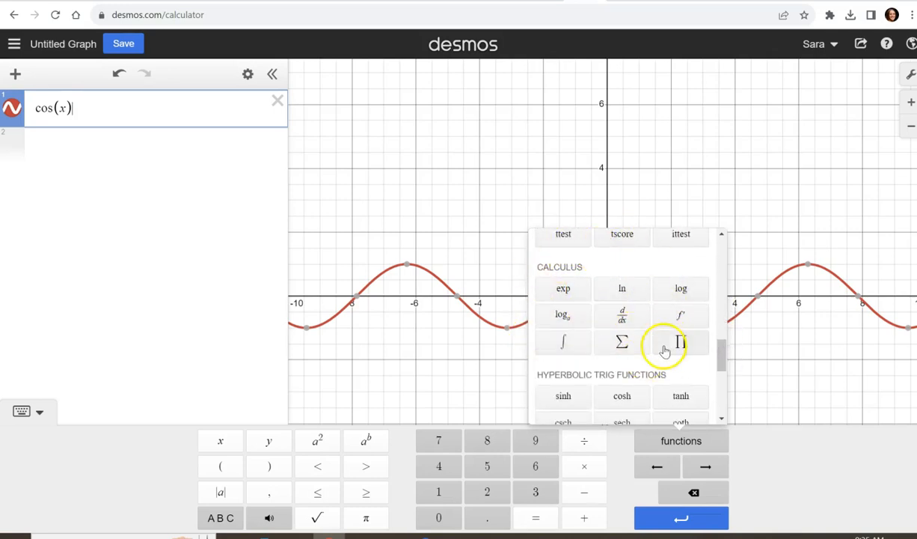
click(679, 447)
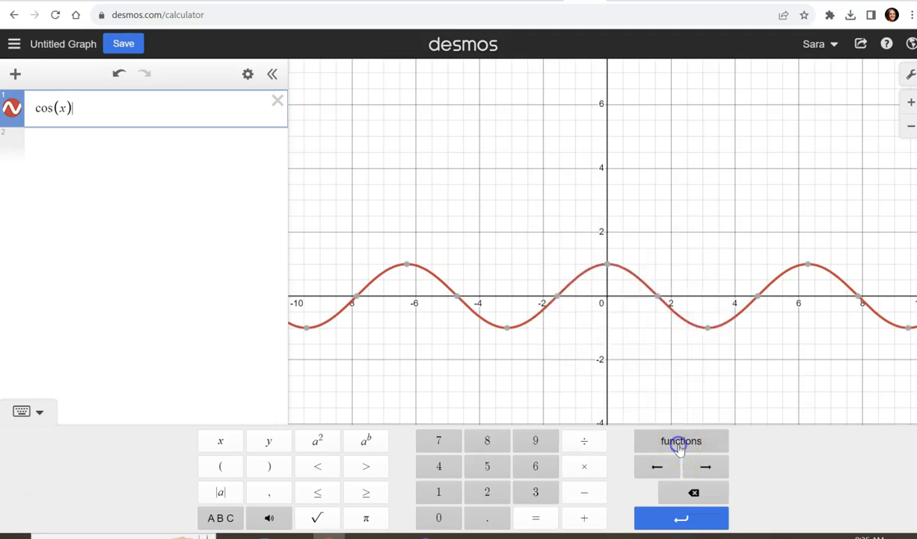
click(31, 419)
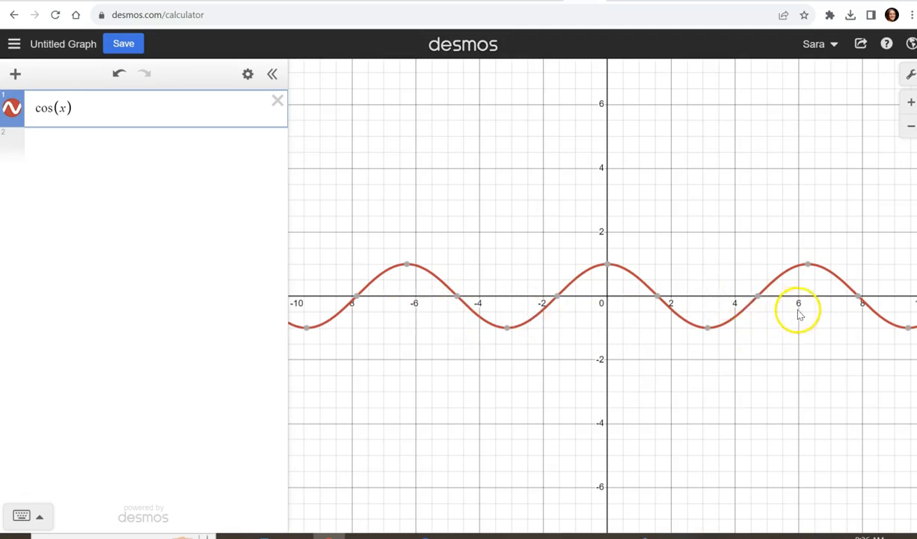
Examine the cosine curve at a closer zoom and a wider zoom, shifting the visible part of the graph.
click(909, 101)
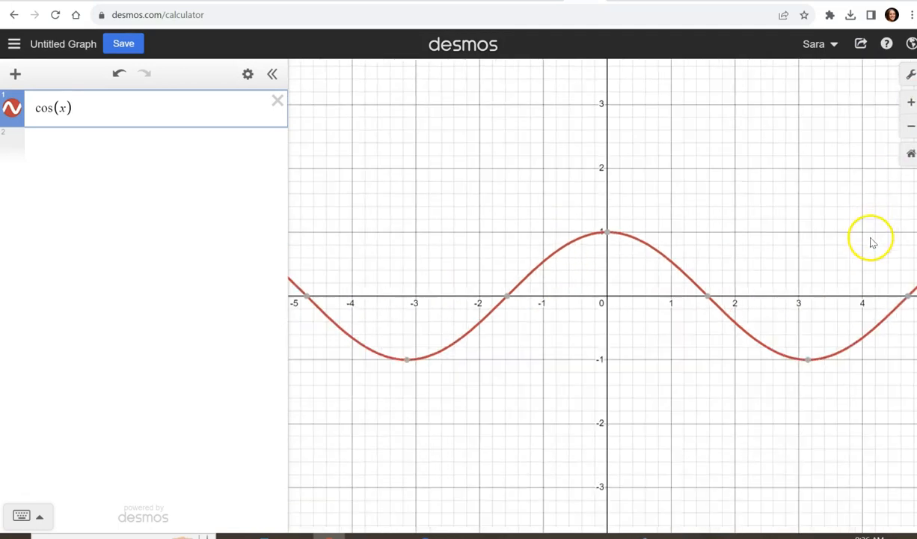
drag(608, 362, 601, 292)
drag(609, 233, 538, 225)
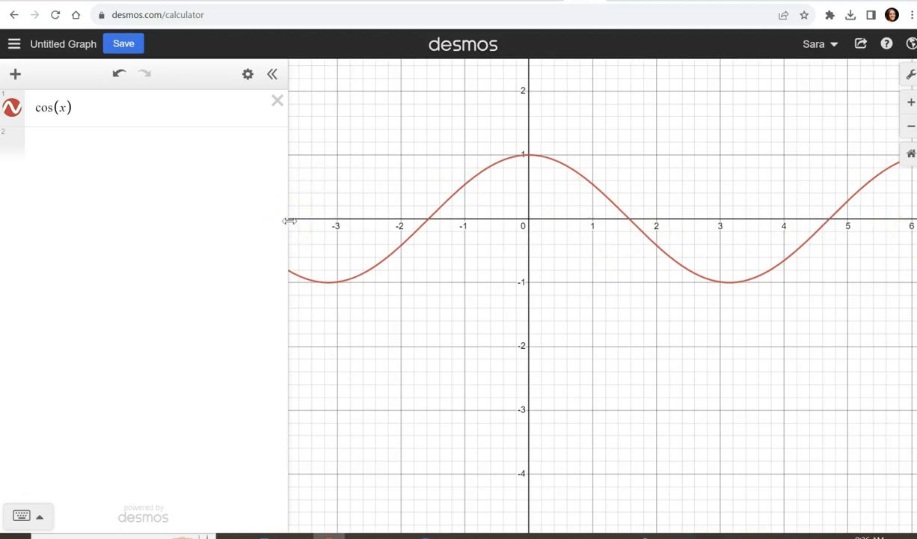
drag(379, 215, 383, 237)
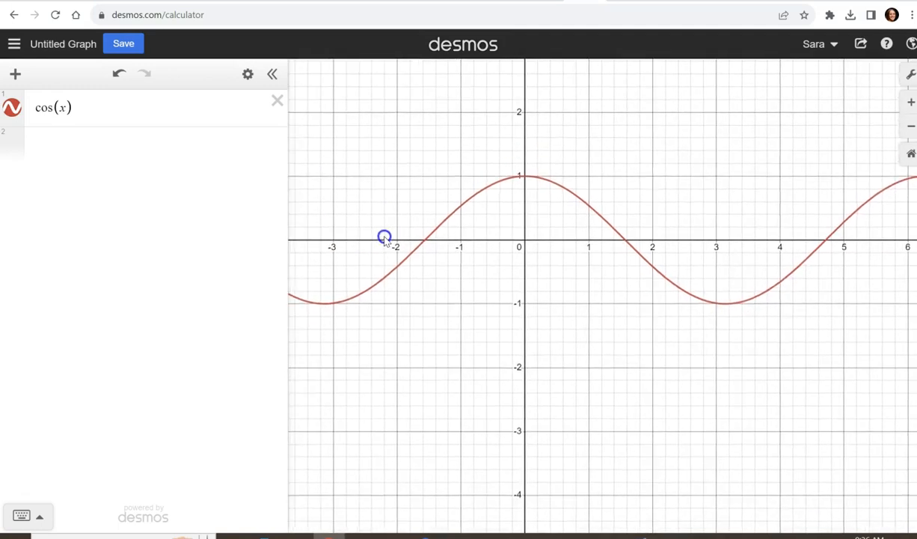
click(911, 127)
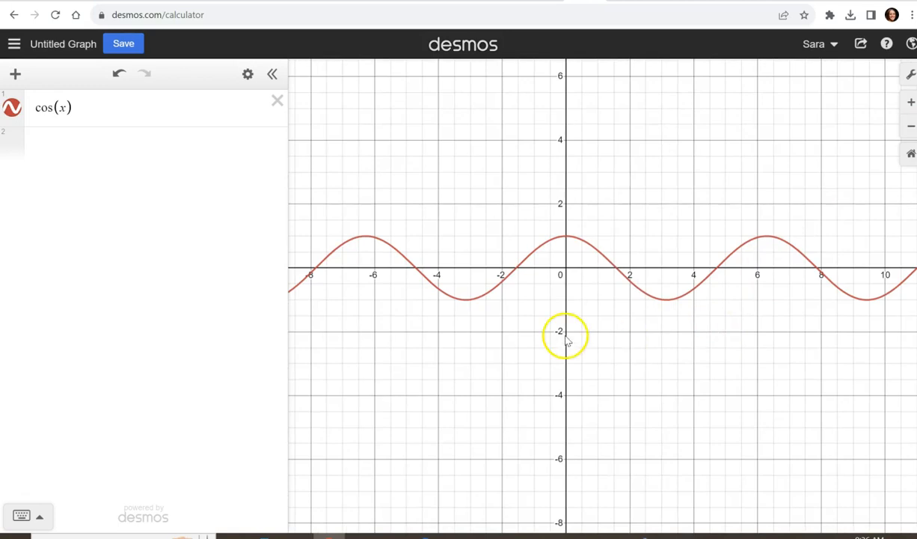
drag(567, 334, 591, 327)
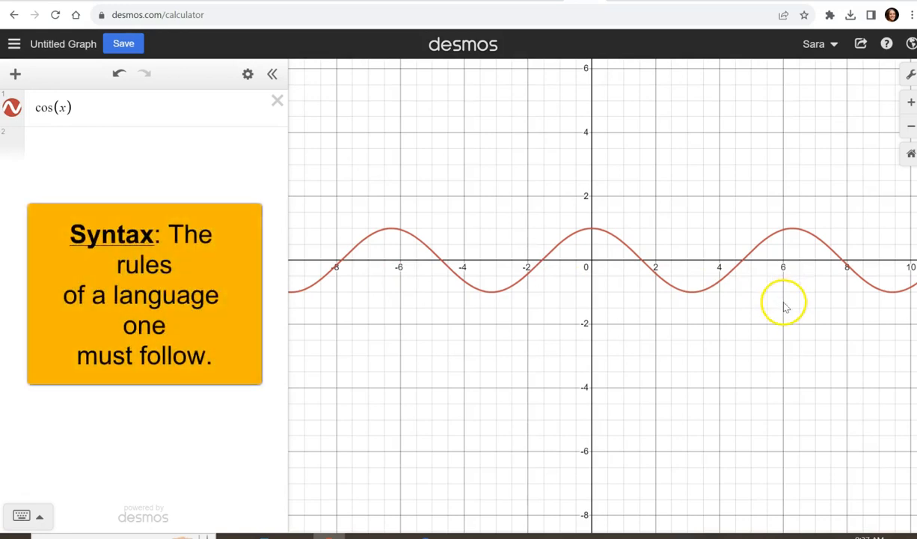
Enclose the cos(x) expression in curly braces.
click(118, 106)
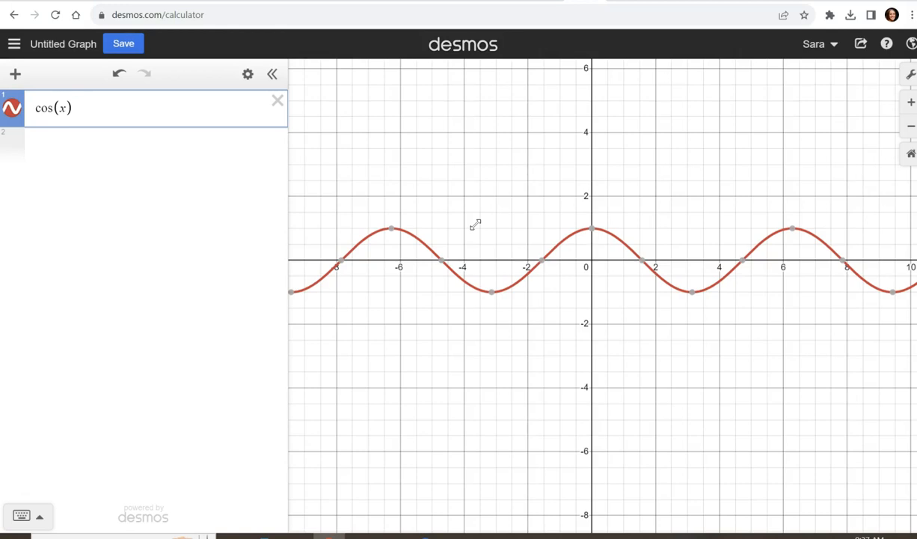
key(Left)
key(Left)
key(Left)
key(Left)
key(Left)
key(Left)
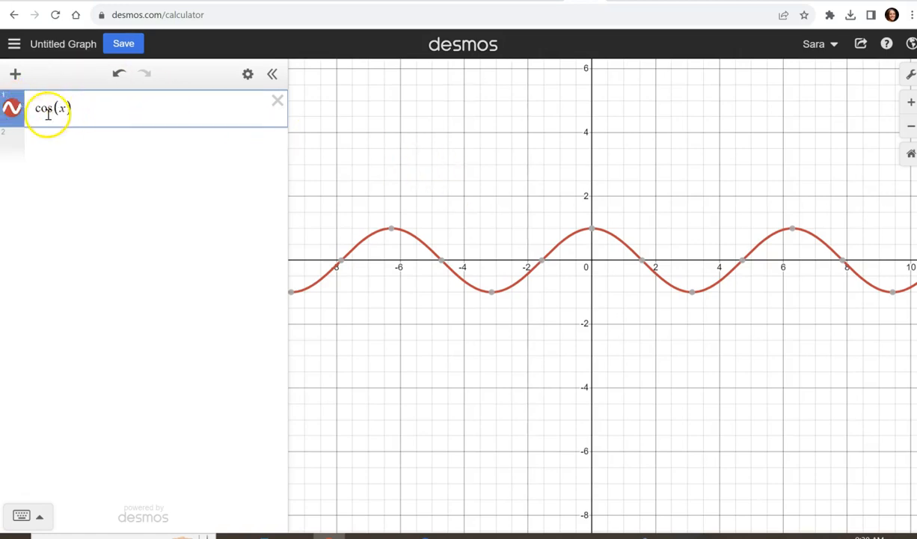
text({)
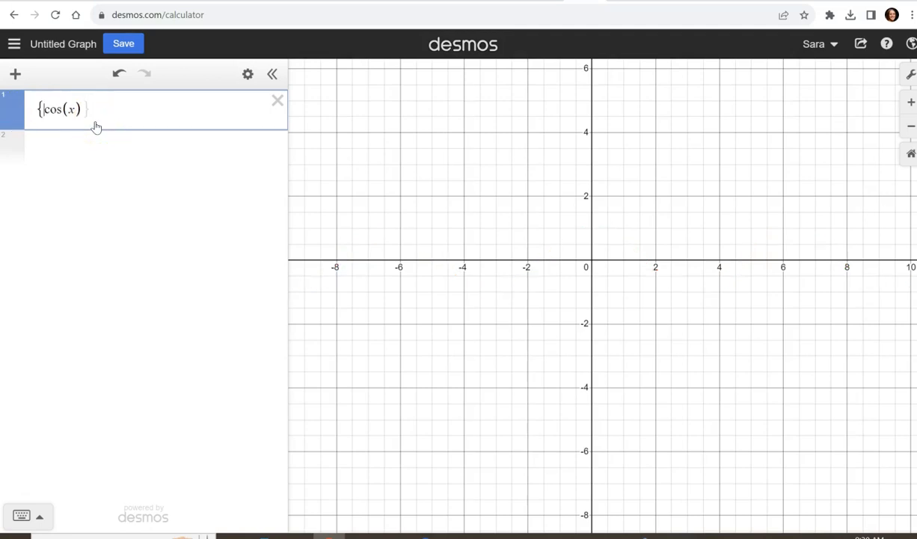
key(Right)
key(Right)
key(Right)
key(Right)
key(Right)
key(Right)
key(Right)
text(})
Restrict the cosine's domain by inserting the condition −2π < x < 2π and a colon before cos(x) inside the braces.
key(Left)
key(Left)
key(Left)
key(Left)
key(Left)
key(Left)
key(Left)
click(42, 111)
text(-2pi)
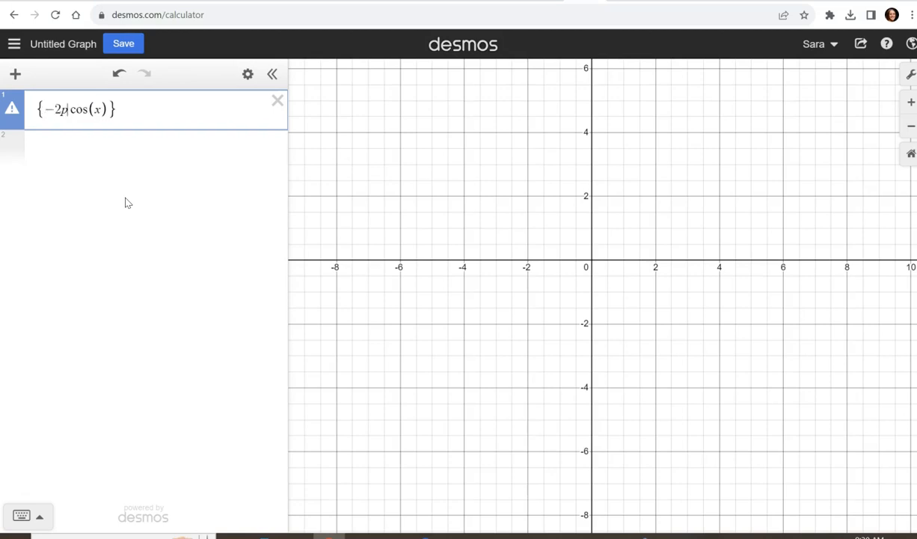
text(<x)
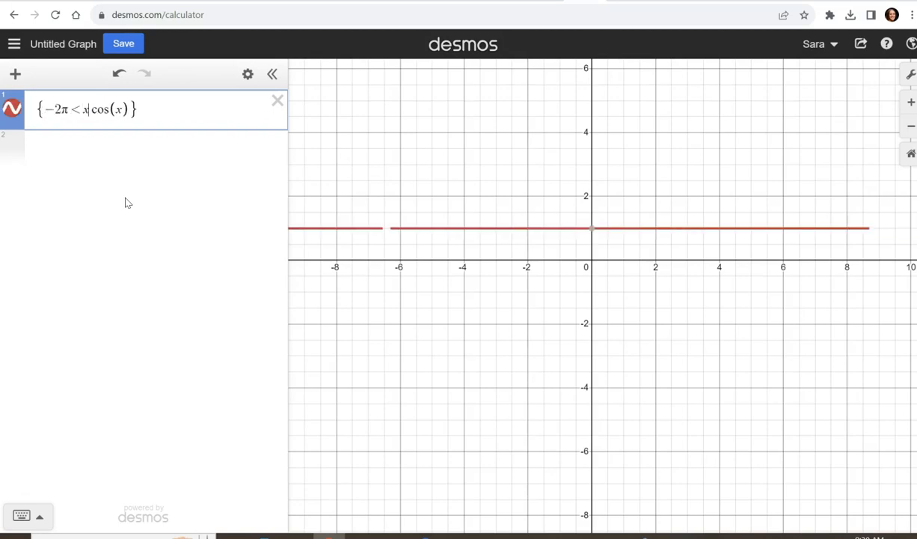
text(<)
text(2pi)
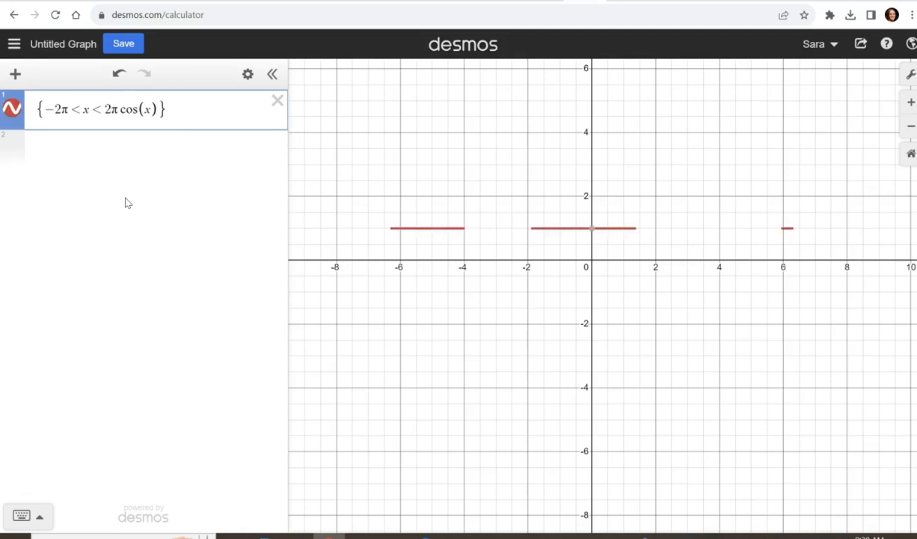
text(:)
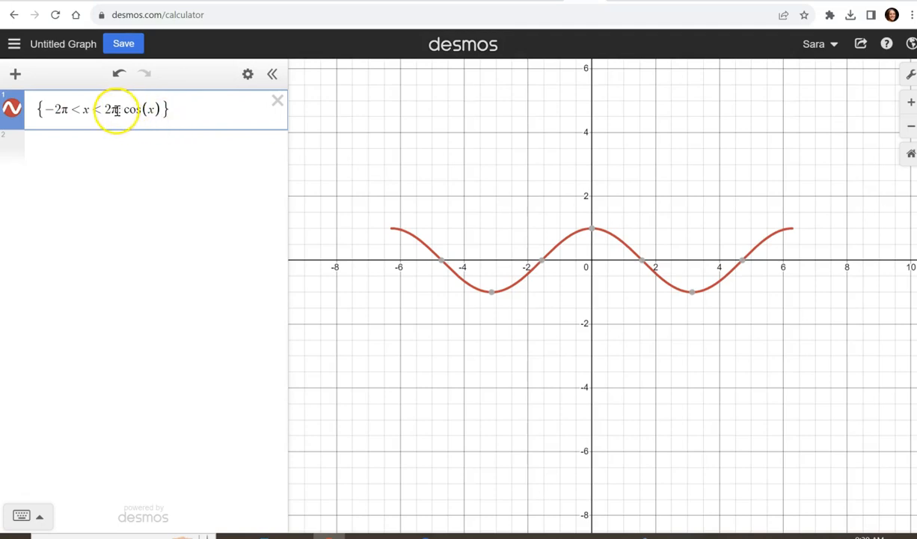
Highlight the domain condition and the cos(x) part of the first expression to review the restriction syntax.
drag(117, 110, 47, 111)
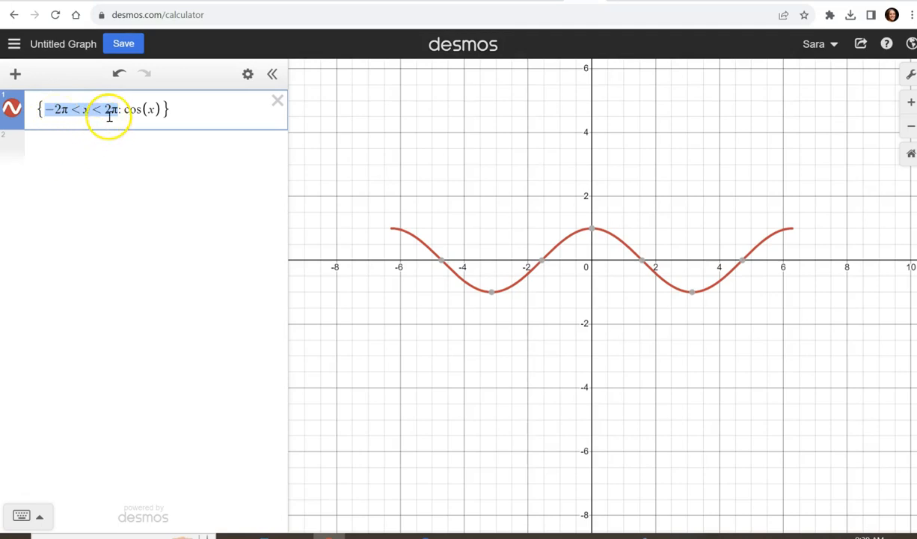
drag(123, 109, 152, 109)
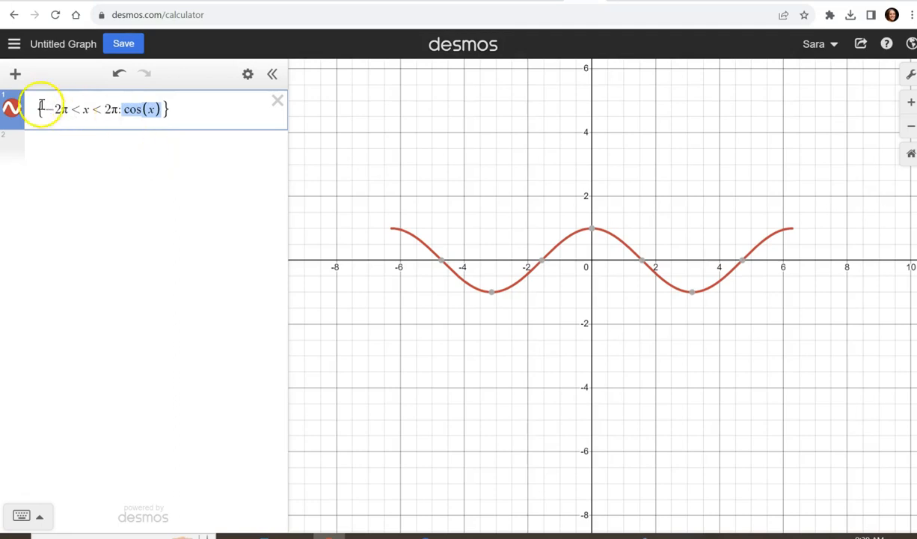
click(173, 110)
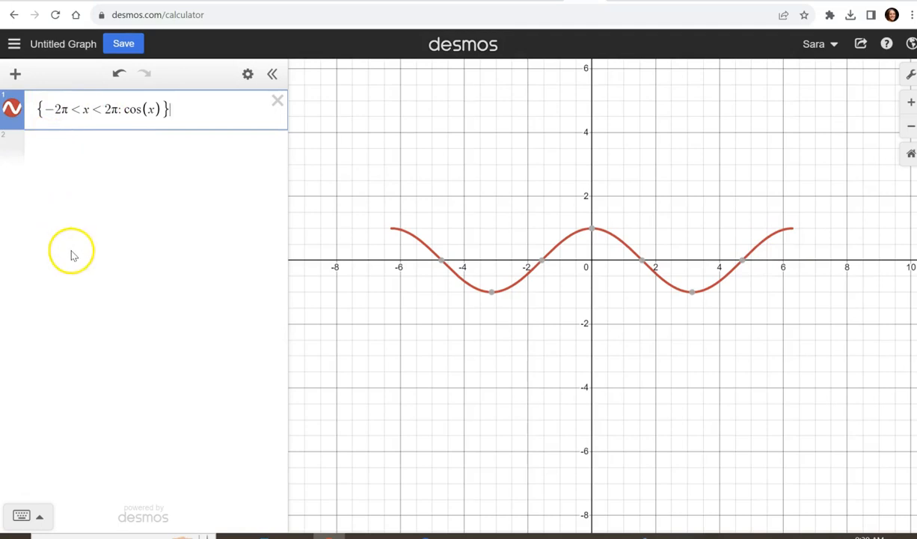
Graph e^x as the second expression.
click(119, 197)
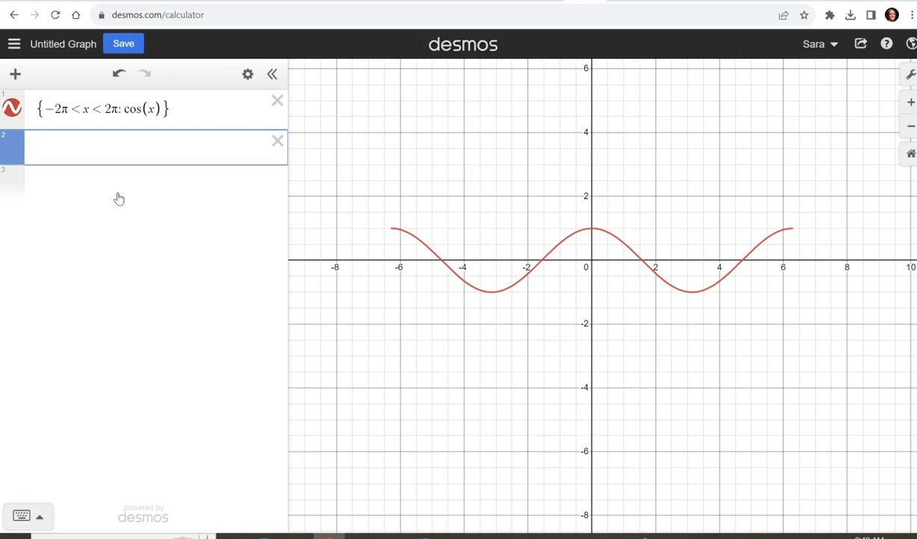
click(123, 141)
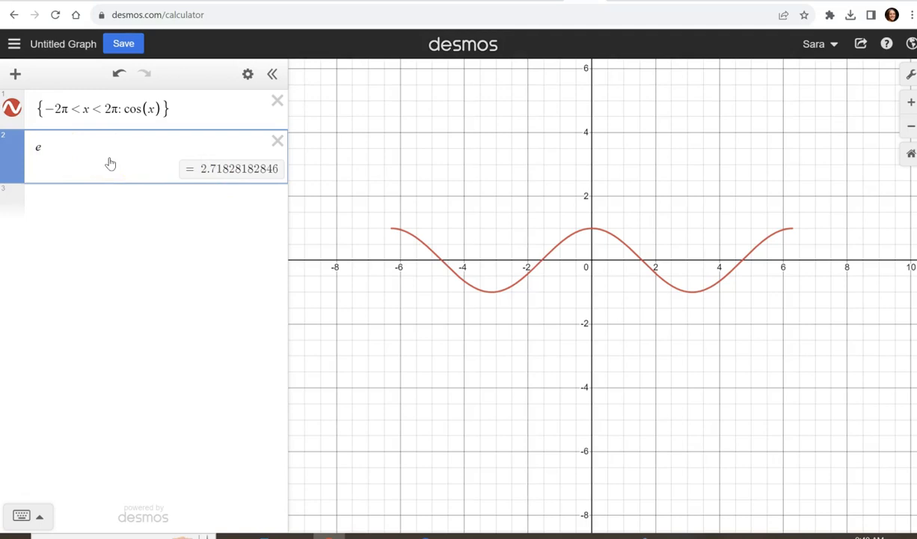
text(^x)
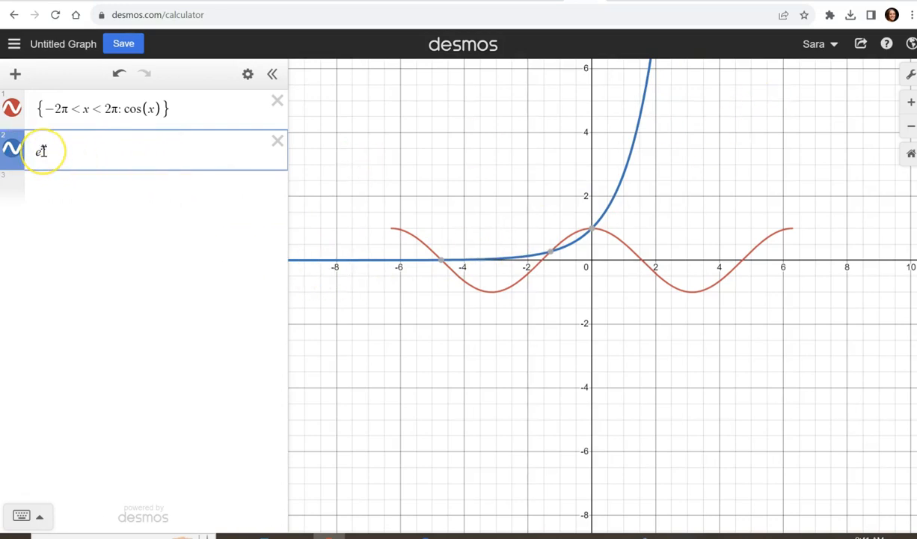
Enclose the e^x in the second expression in curly braces.
click(68, 159)
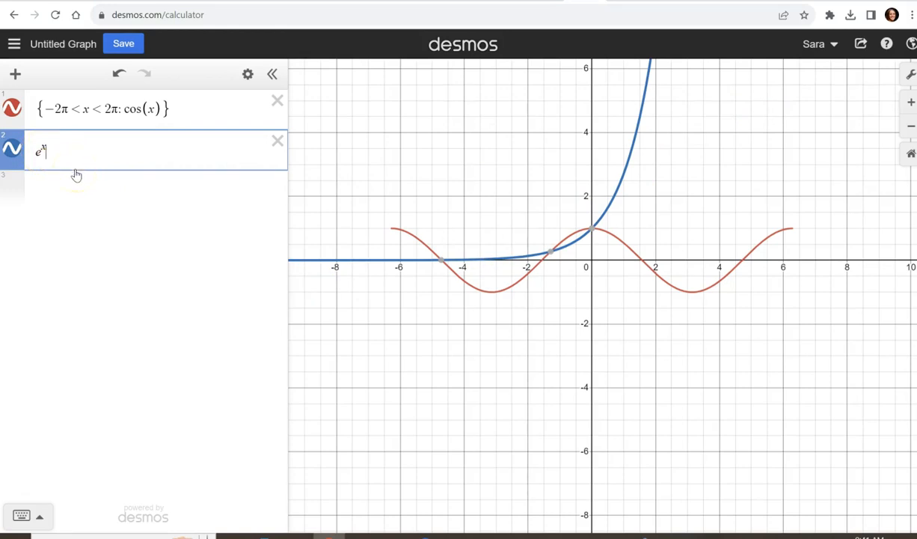
click(36, 150)
text({x})
Insert the range condition 1 < y followed by a colon before e^x inside the braces of the second expression.
key(Left)
key(Left)
key(Left)
key(Left)
key(Left)
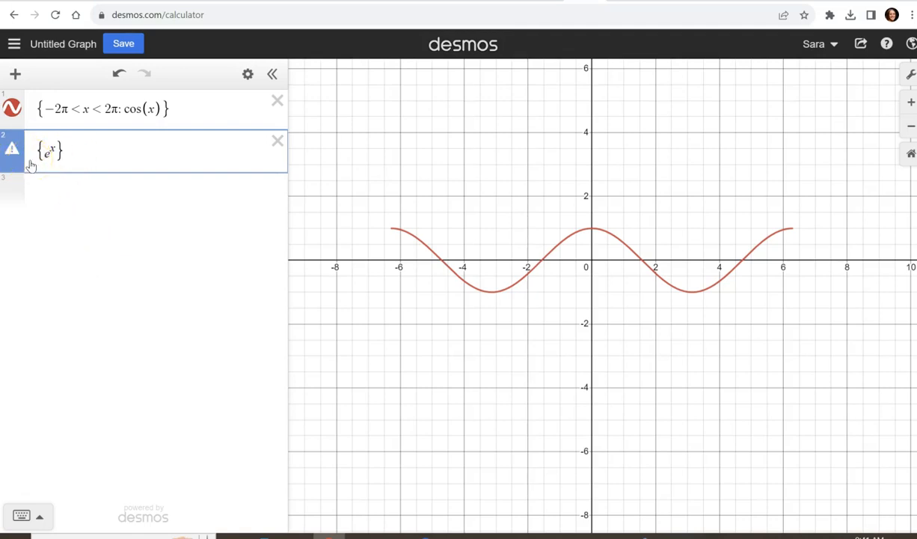
text(:)
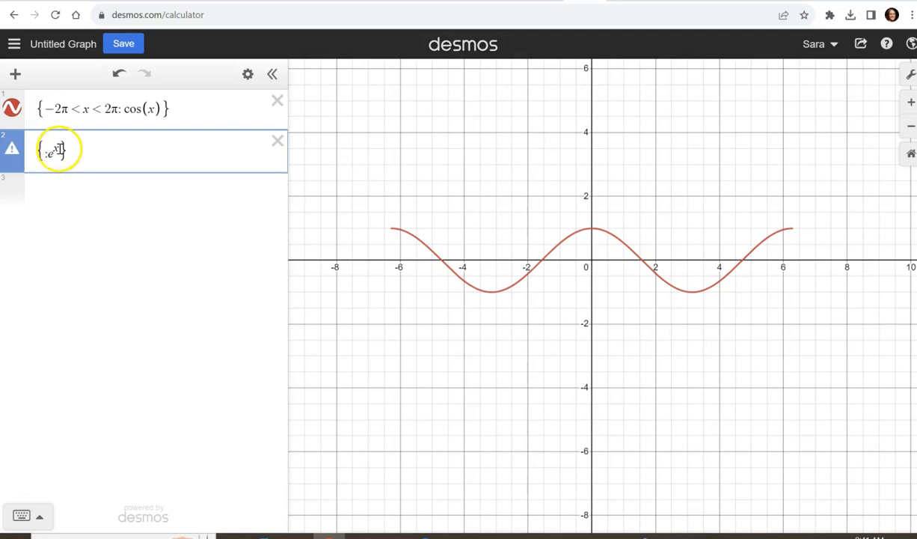
drag(59, 150, 47, 150)
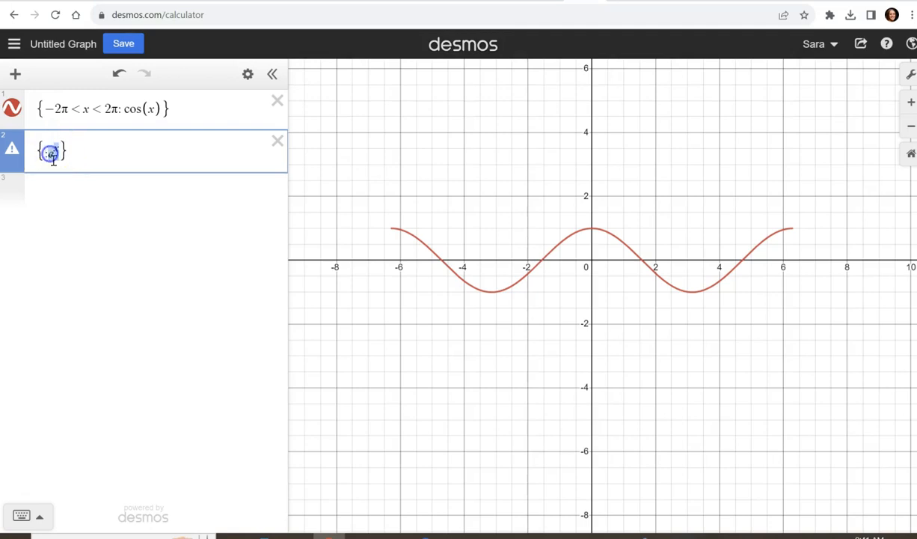
click(50, 156)
click(45, 155)
text(1<y)
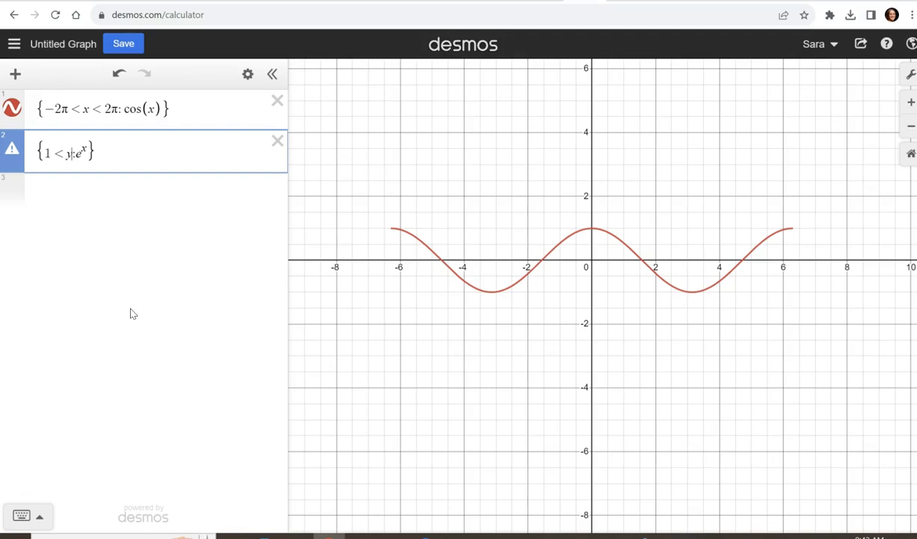
click(112, 147)
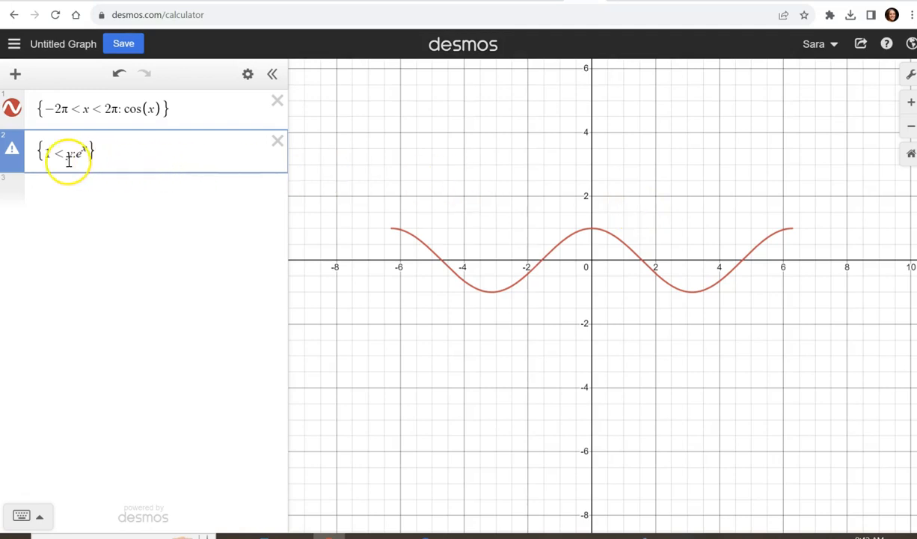
Check the second expression's warning and turn it into an equation by adding y= before the opening brace.
click(12, 157)
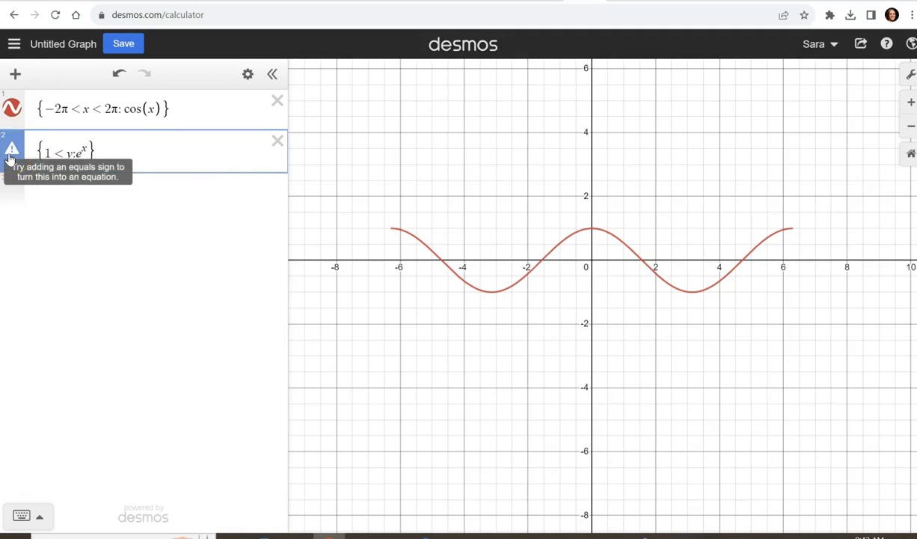
click(11, 153)
click(7, 199)
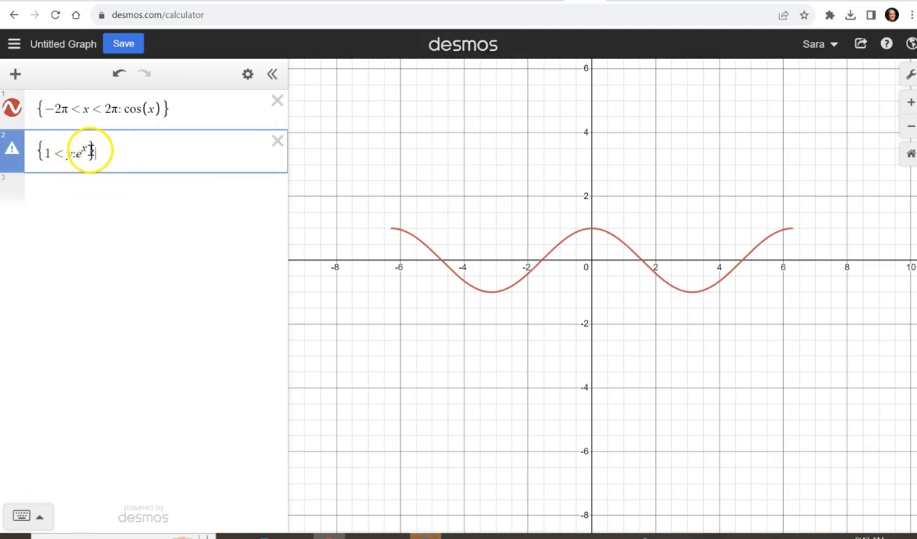
click(35, 149)
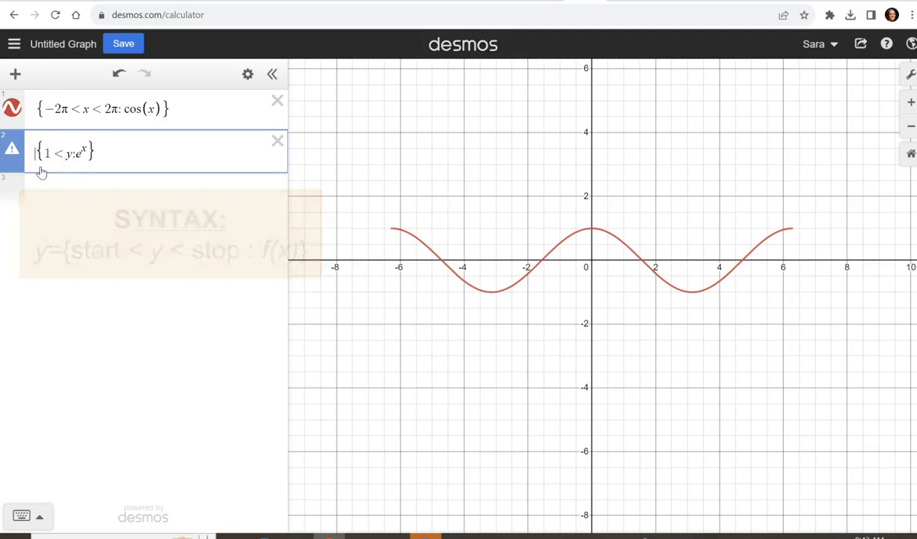
text(y=)
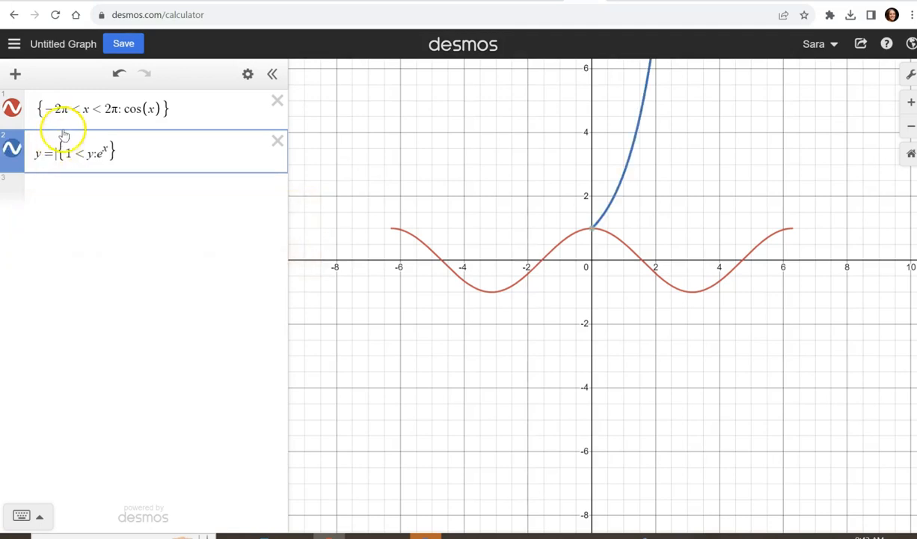
click(152, 154)
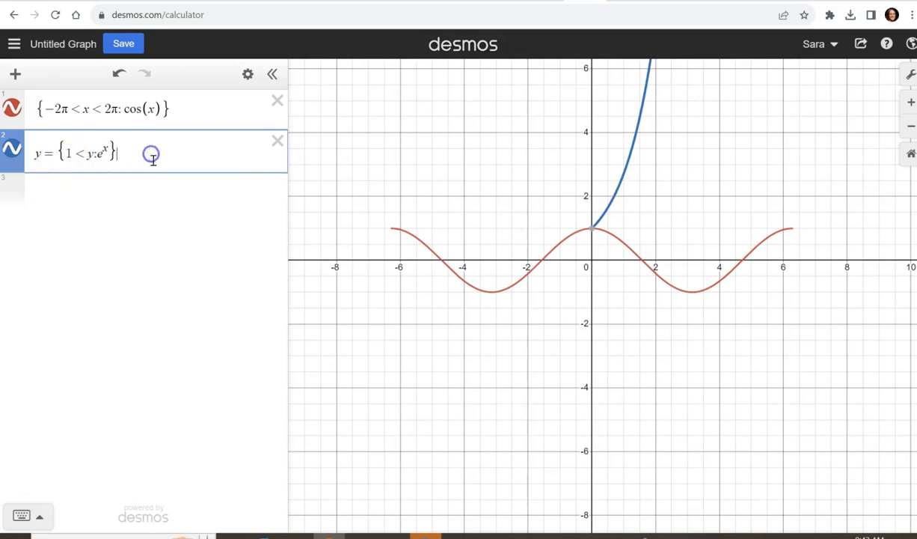